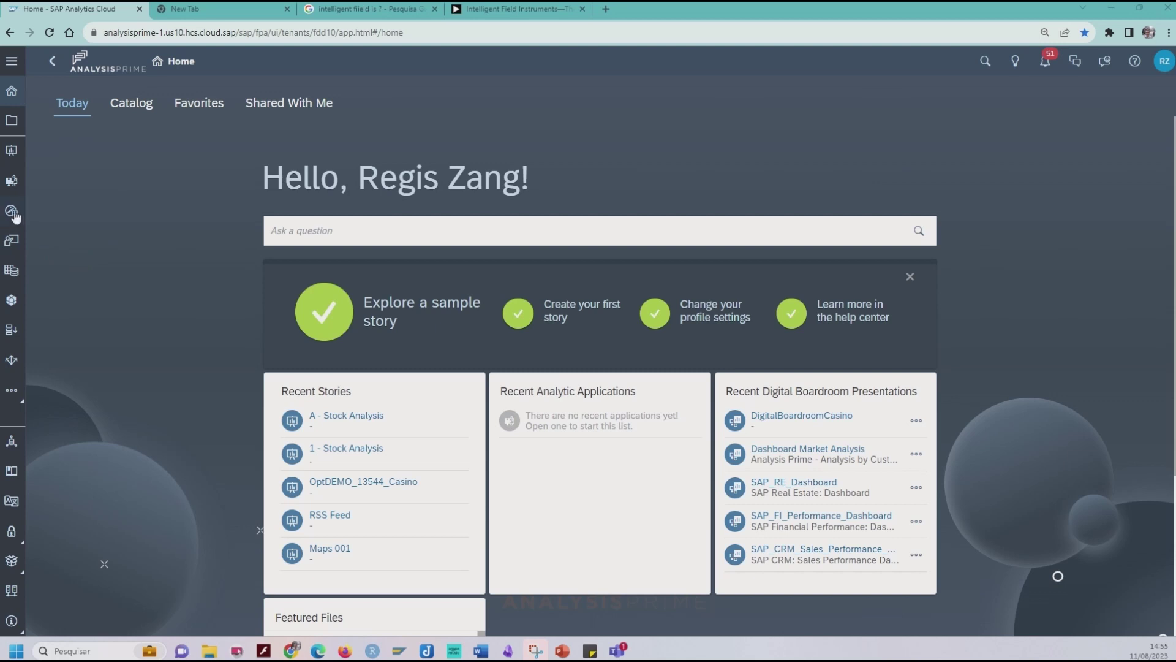
Step: Open Data Analyzer, dismiss Release Highlights, and start a new analysis from an existing model
click(13, 211)
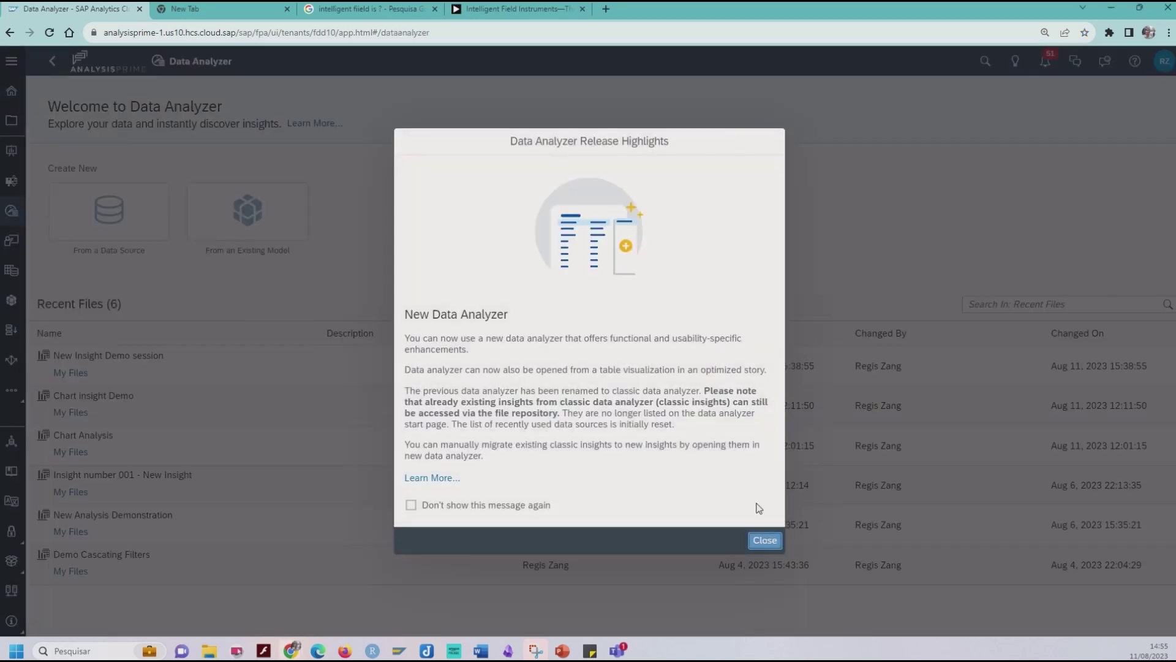
click(765, 540)
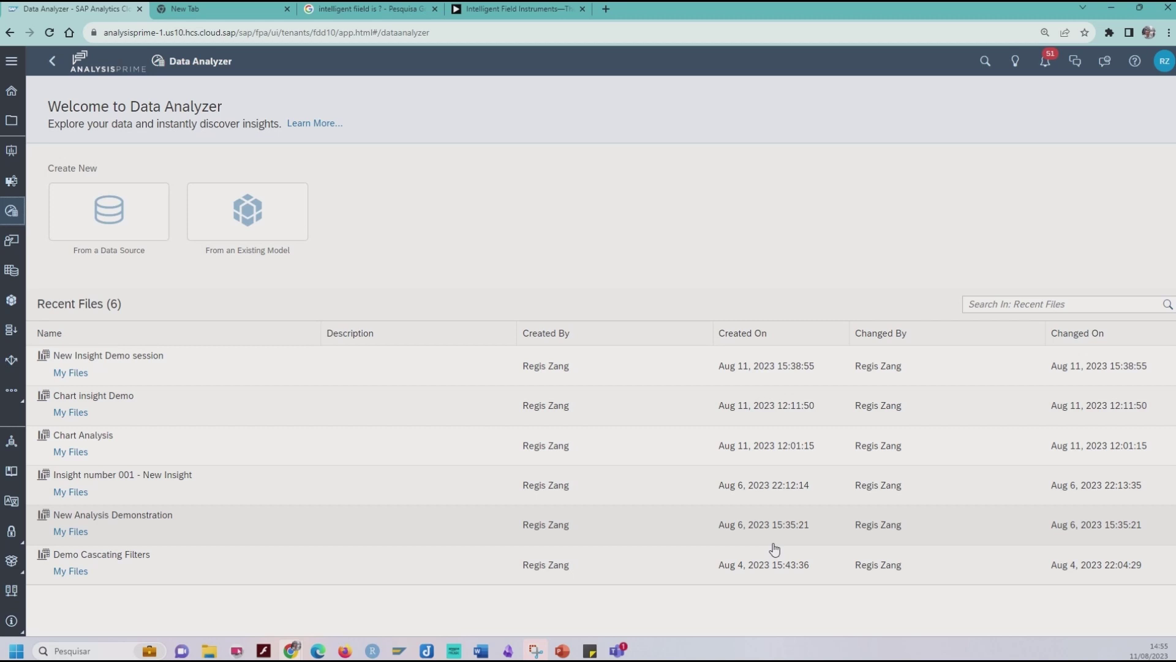
click(250, 205)
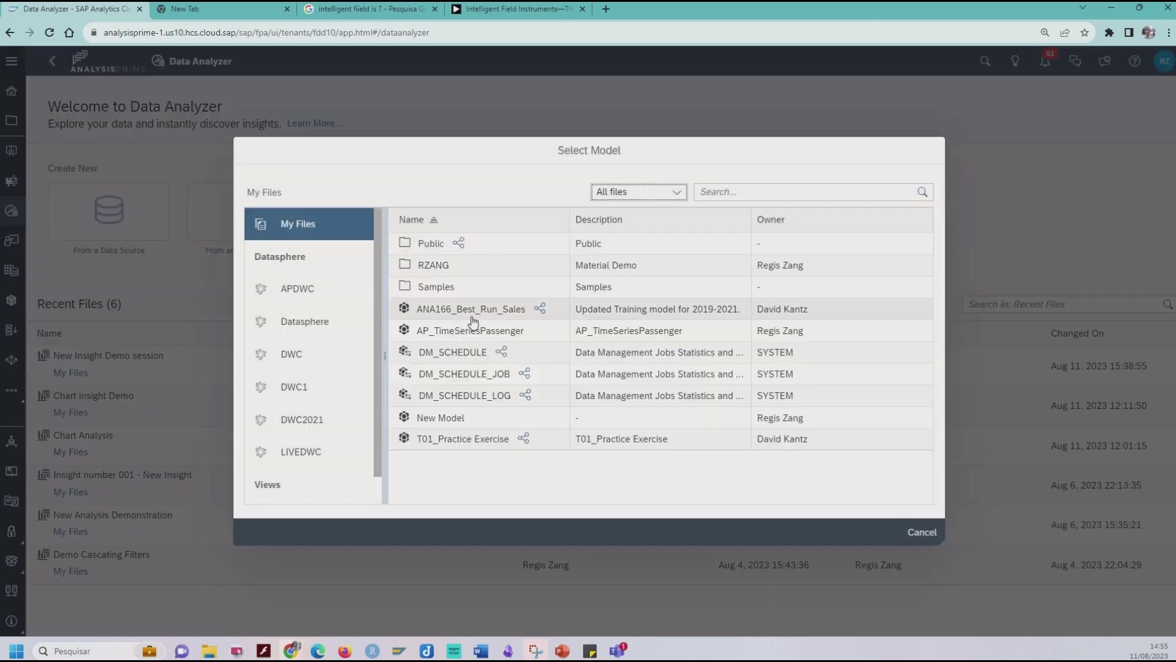
Step: Load the ANA166_Best_Run_Sales model into Data Analyzer
click(451, 310)
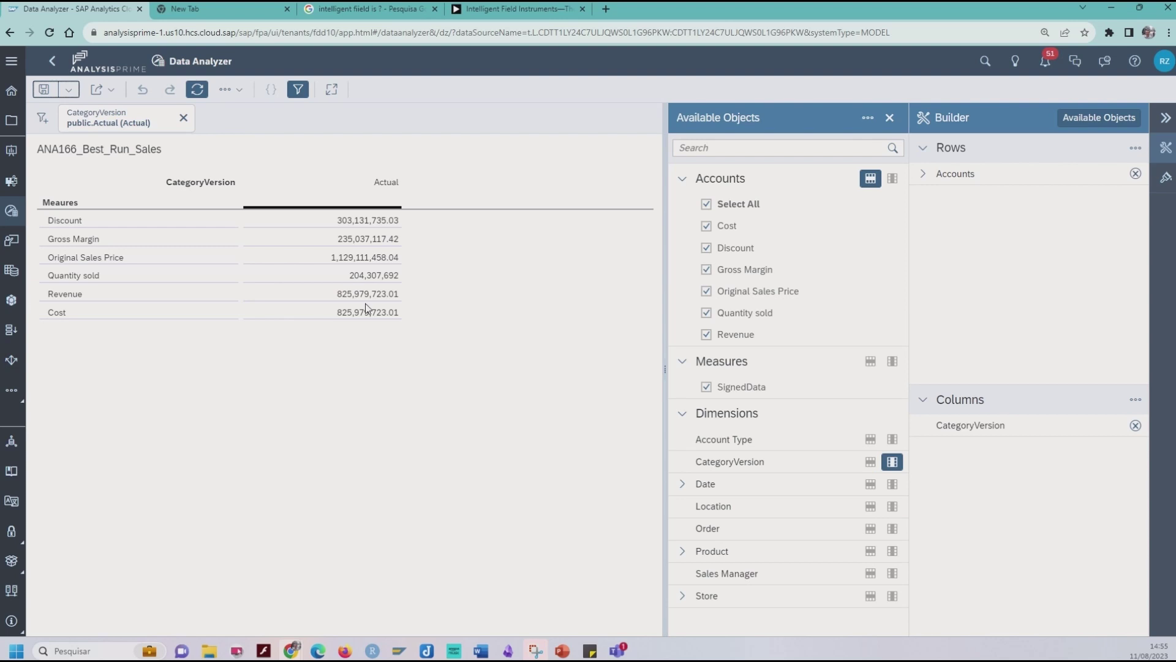
Step: Filter Accounts to keep only the Cost Calc account
click(1135, 175)
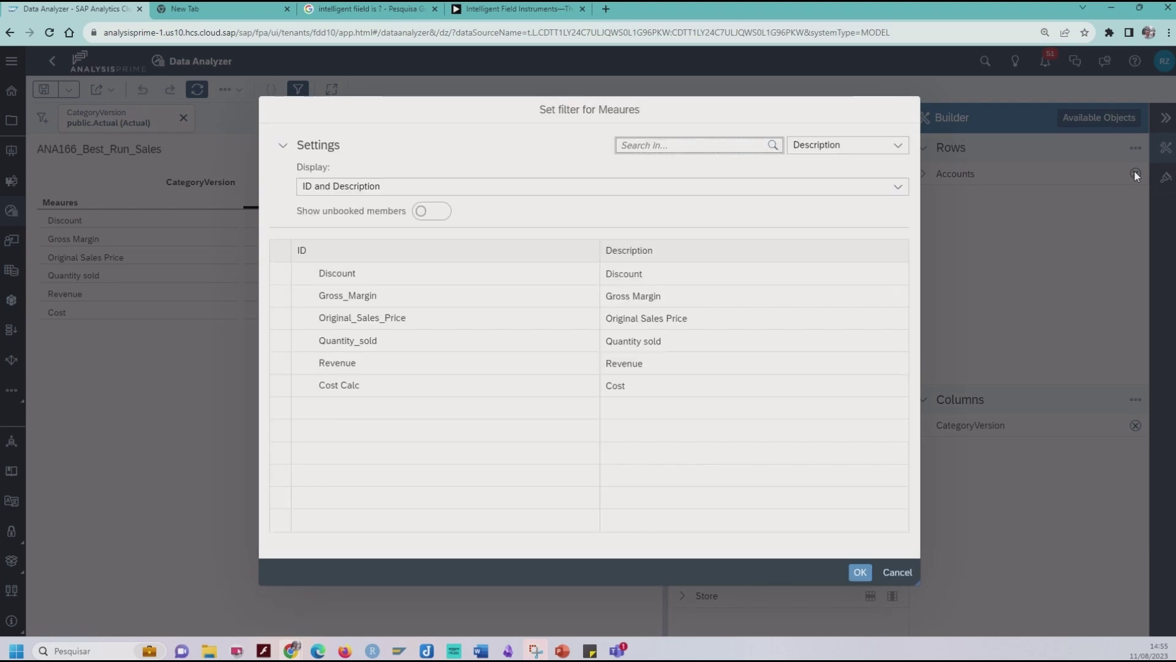
click(282, 389)
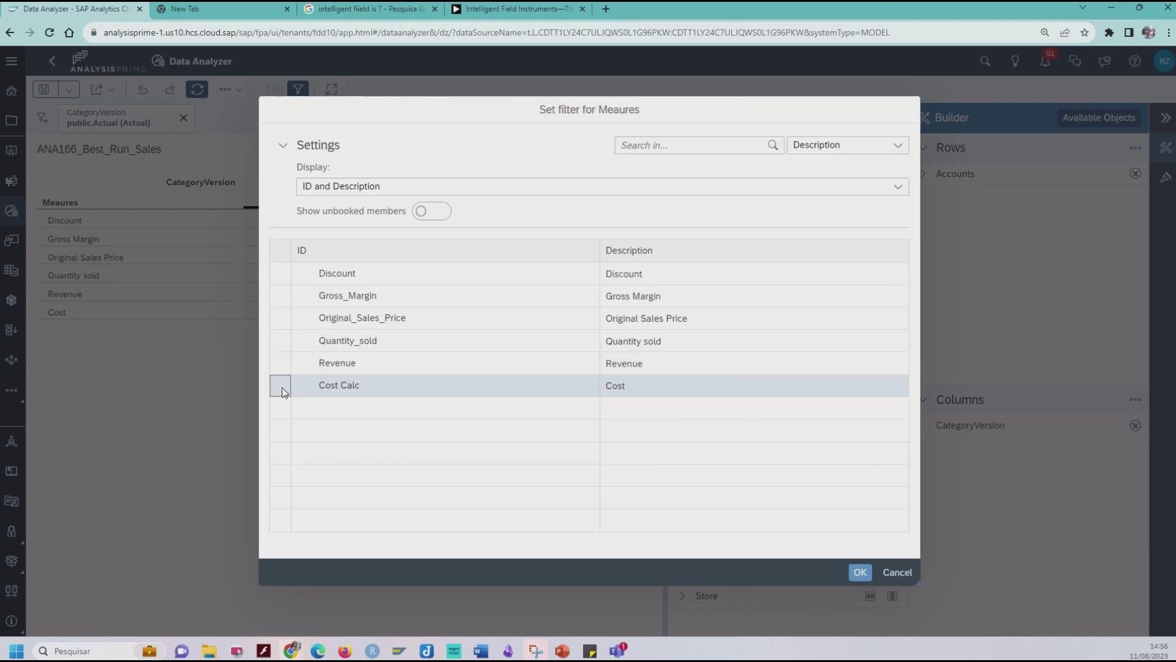
click(860, 573)
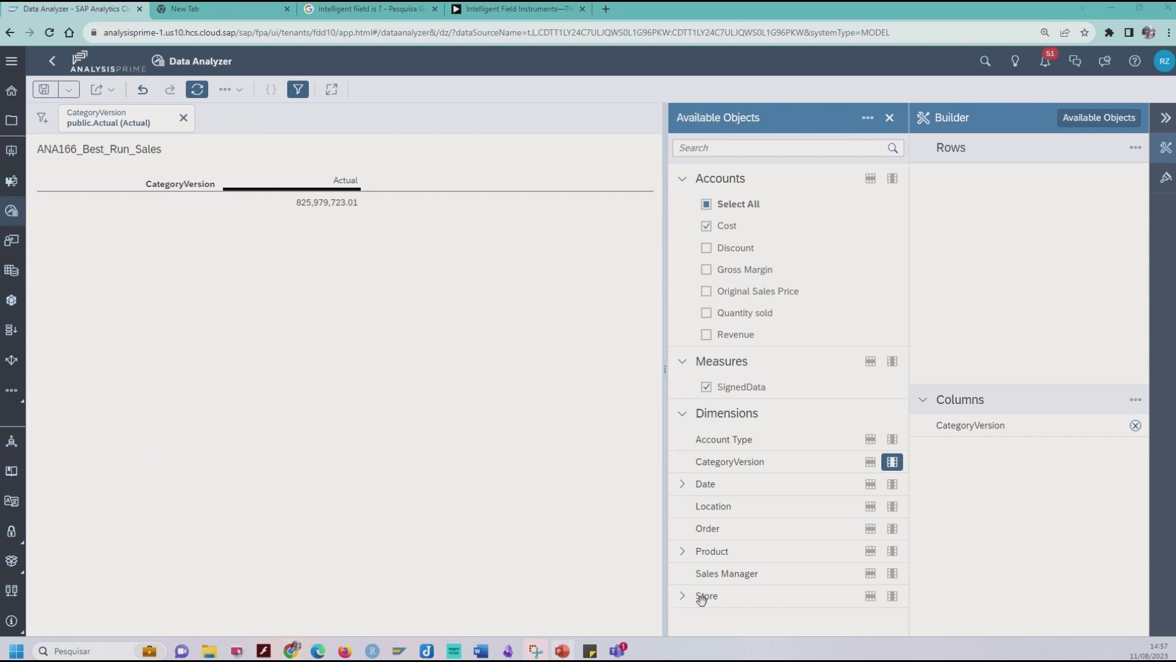
Step: Add Store to the table rows and open the Set Filter dialog for the Store dimension
click(871, 597)
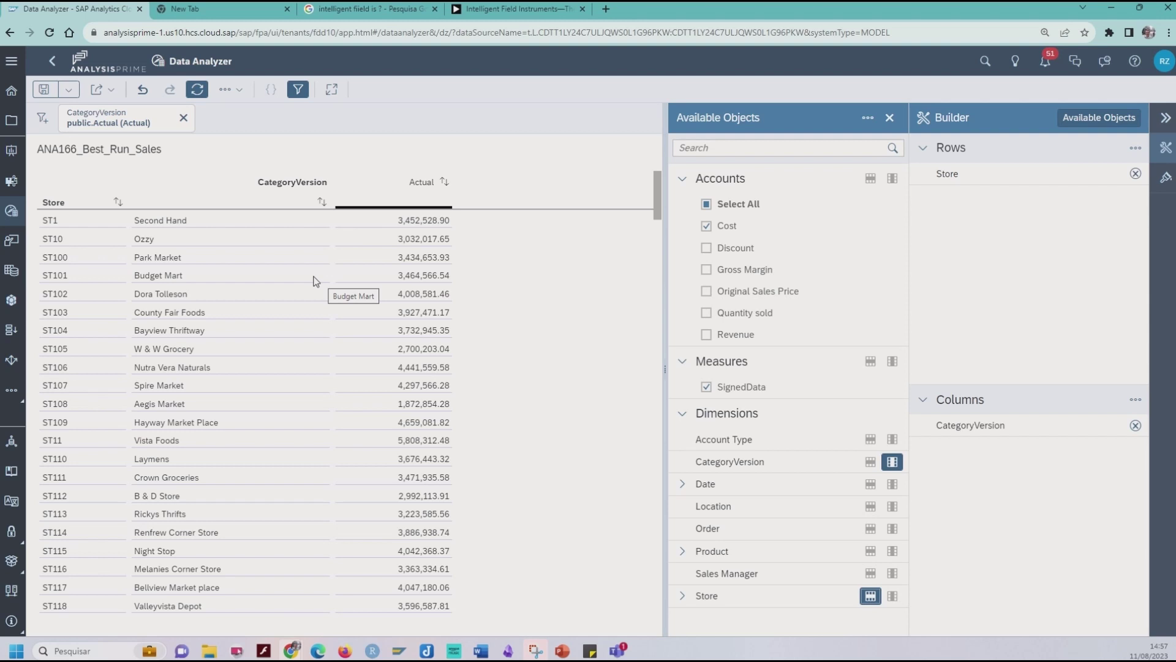
click(45, 121)
click(50, 138)
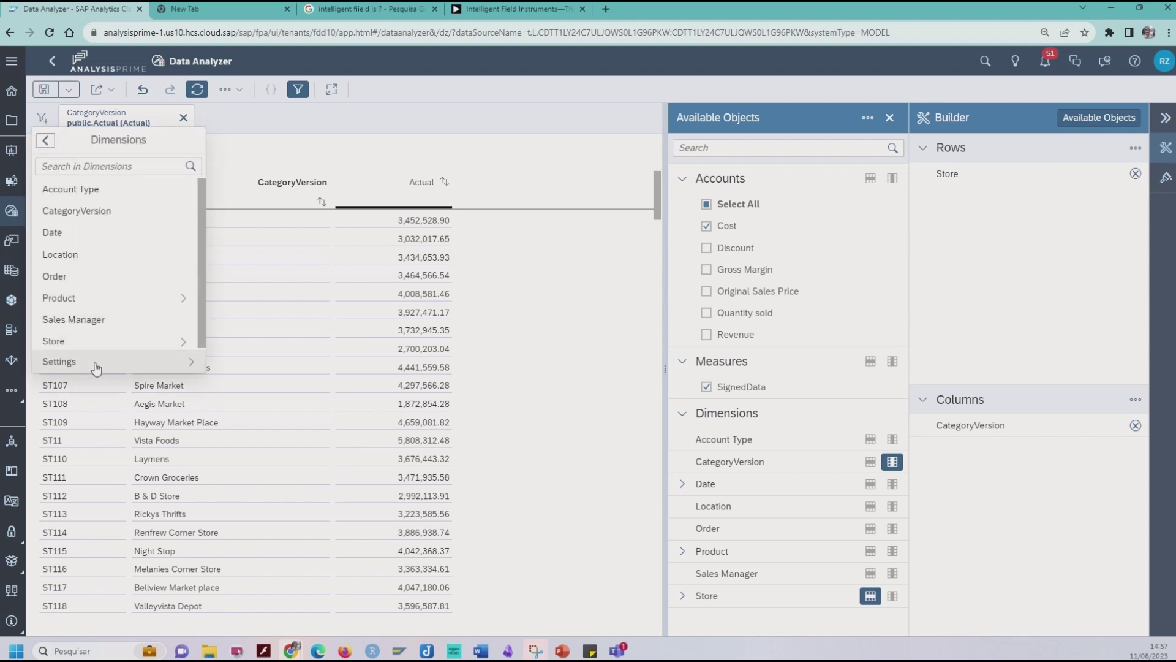
click(98, 350)
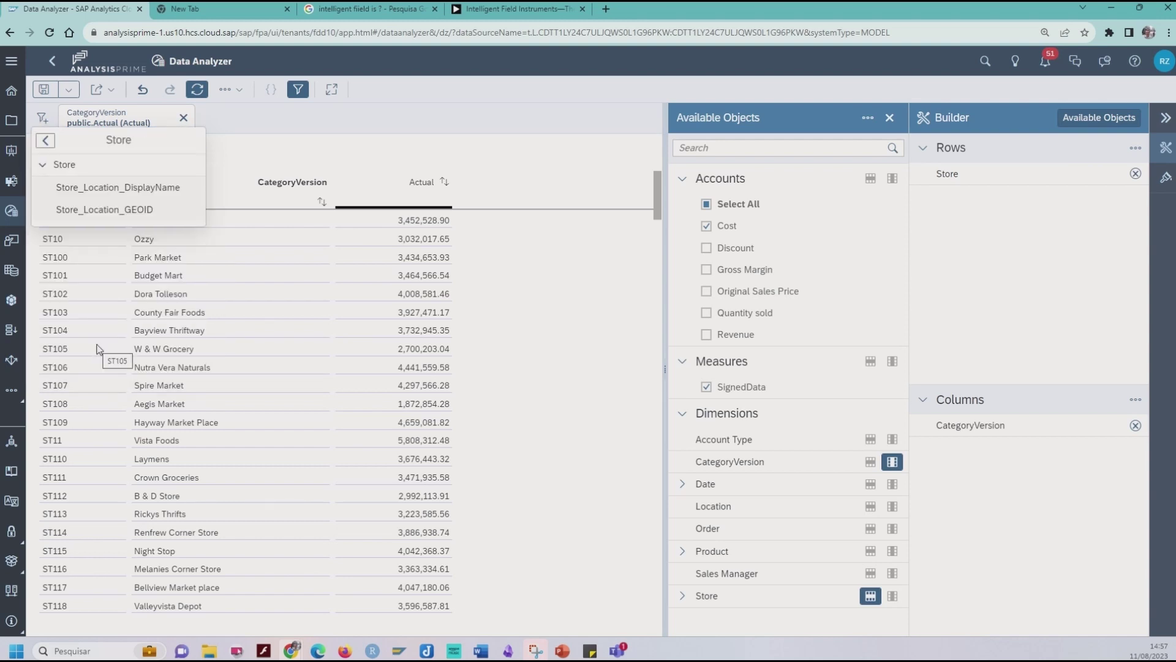
click(67, 166)
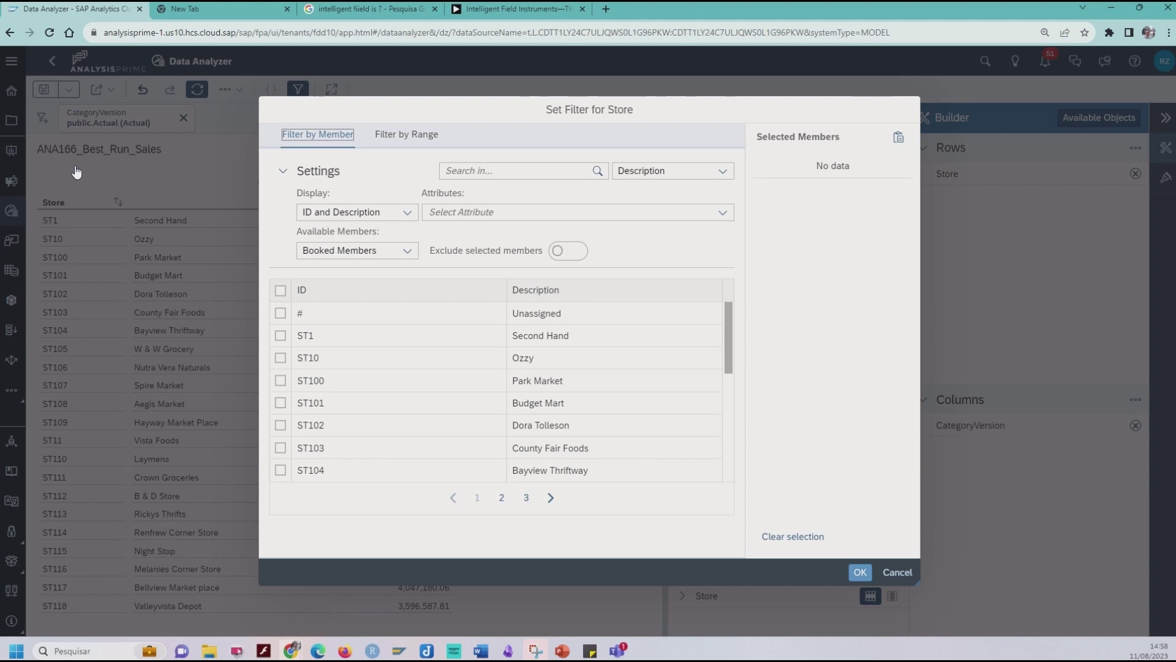
Step: Switch the Store filter to a range showing IDs only, with the Between operator
click(408, 136)
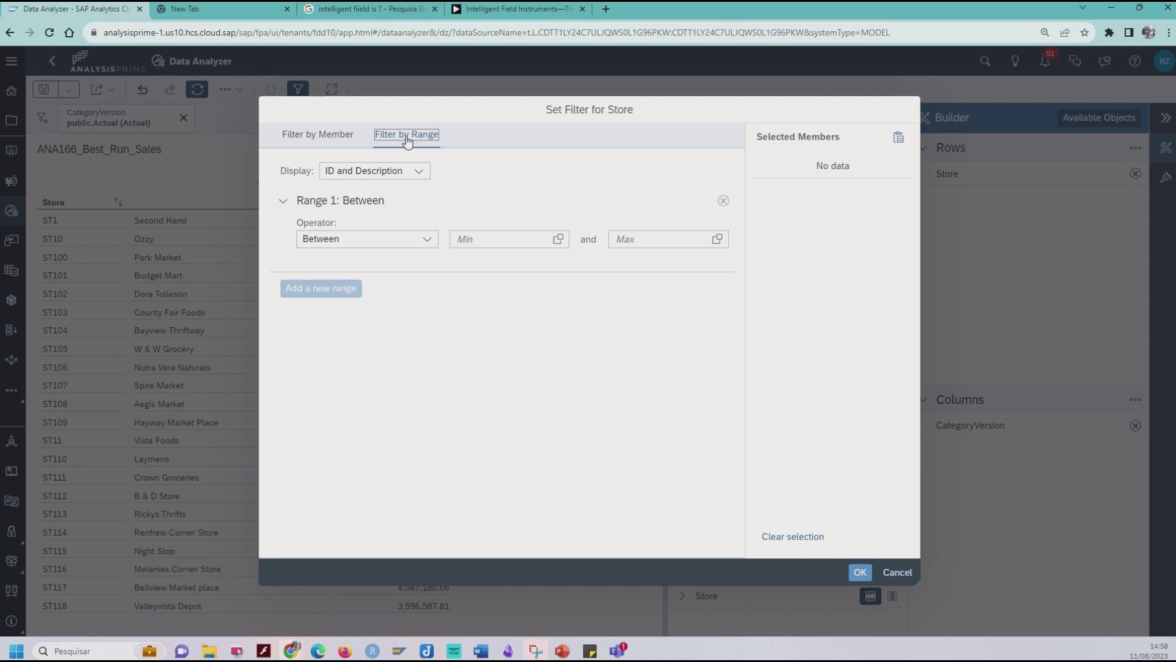
click(420, 177)
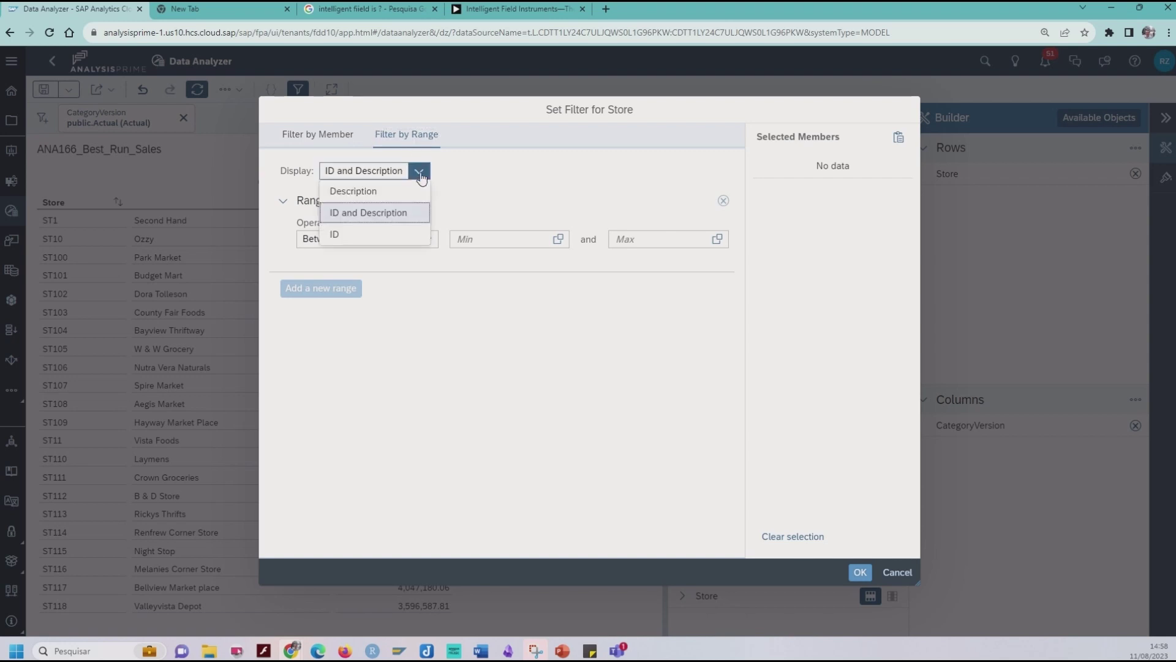
click(386, 242)
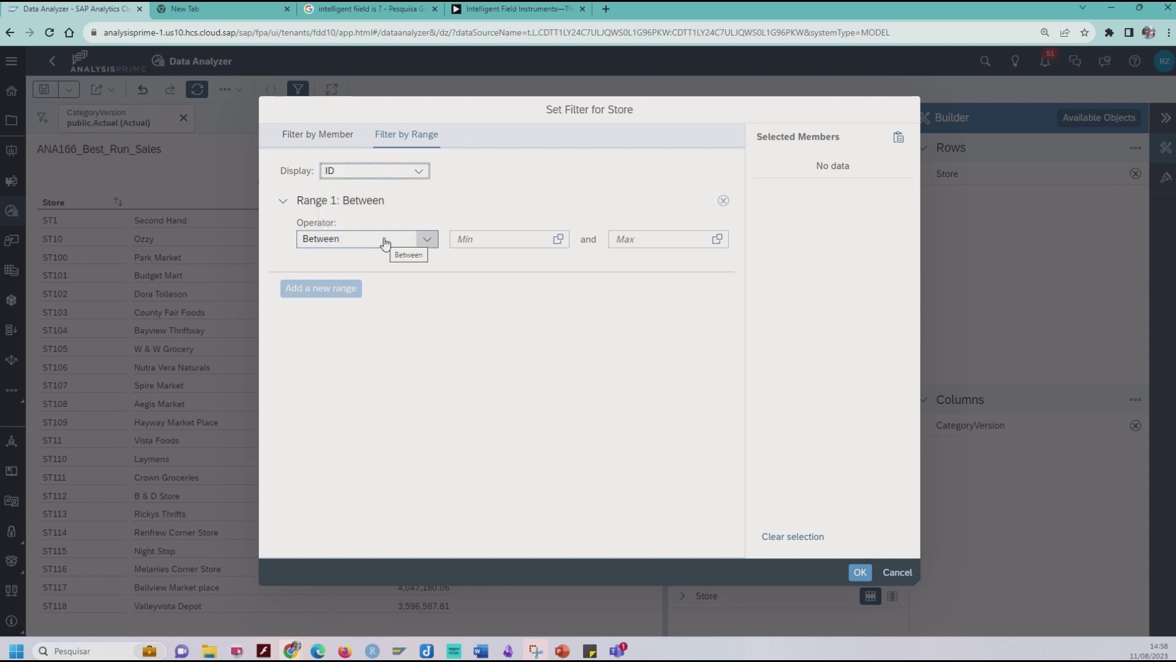
click(428, 241)
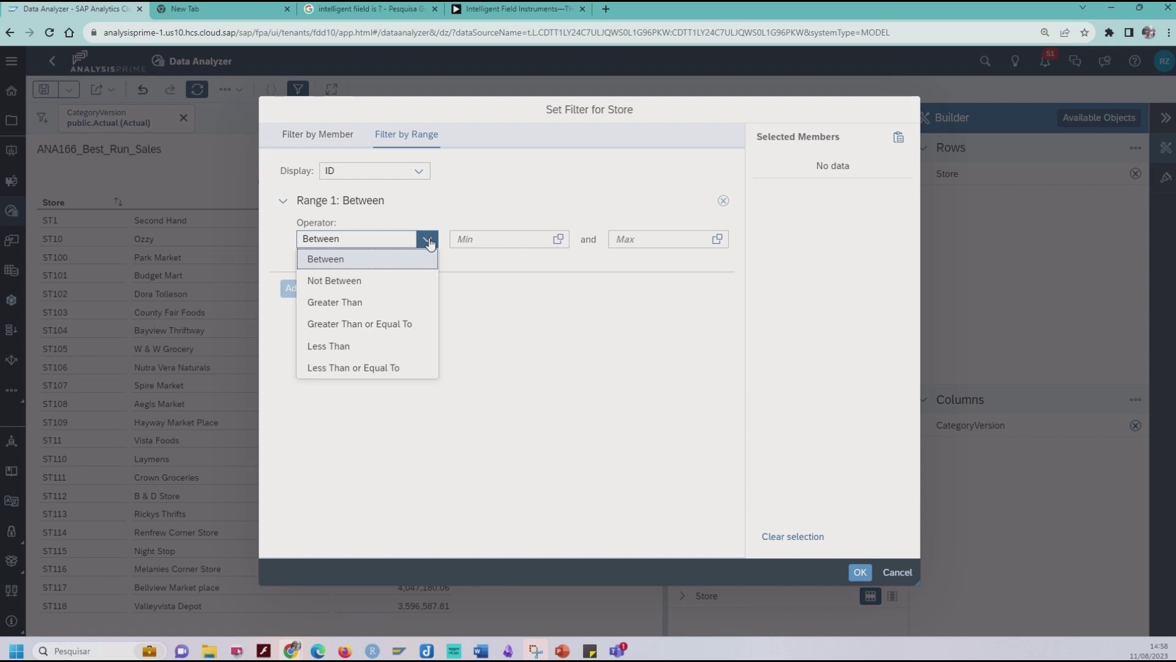
click(364, 263)
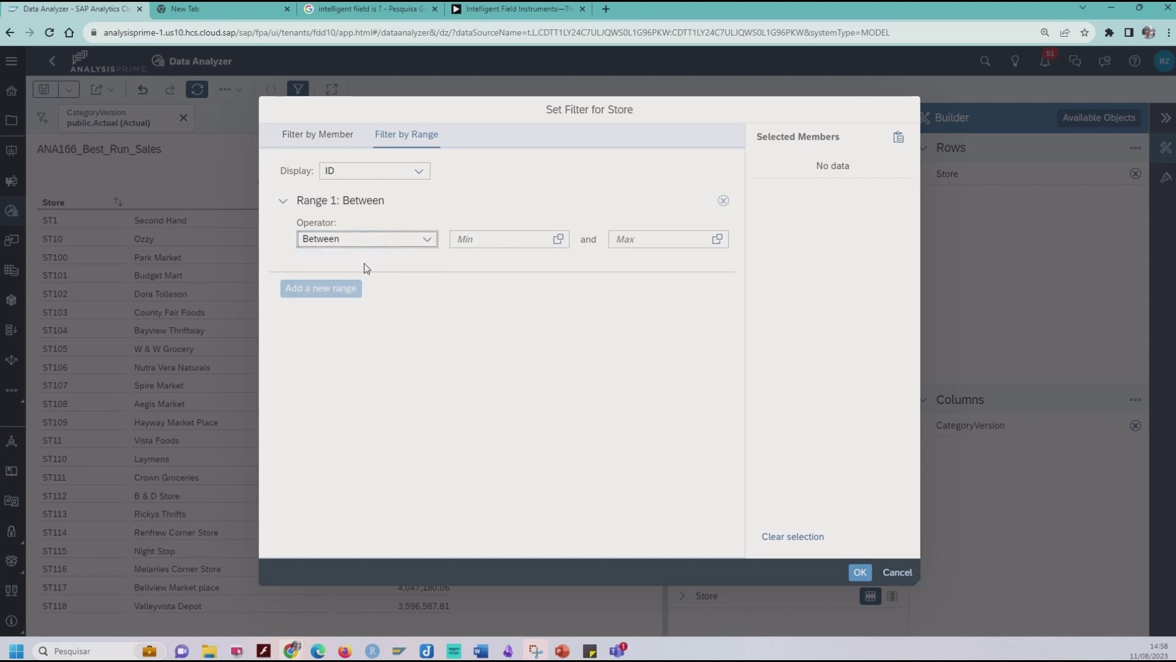
Step: Set the range minimum to ST100 and maximum to ST106
click(493, 241)
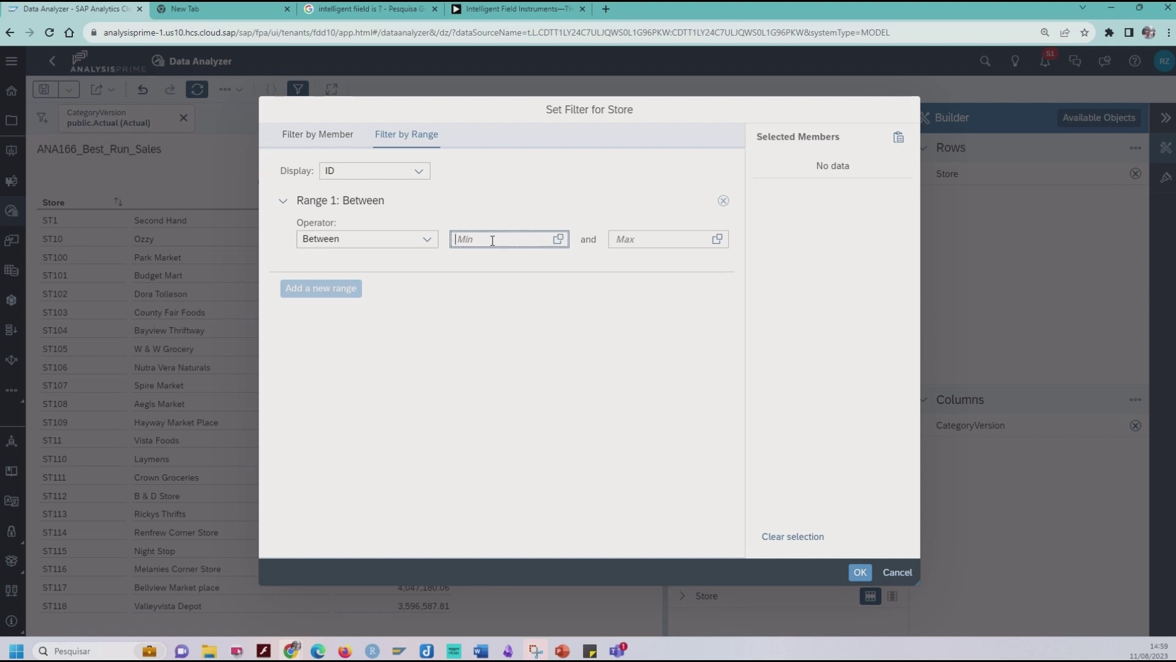
text(st)
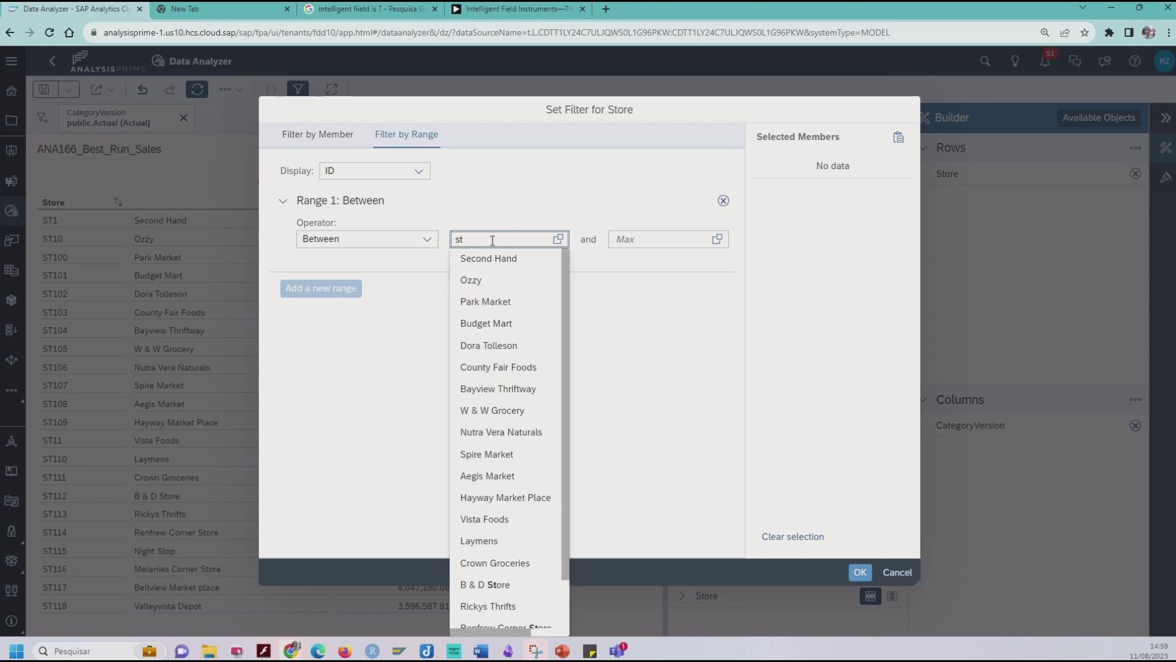
text(100)
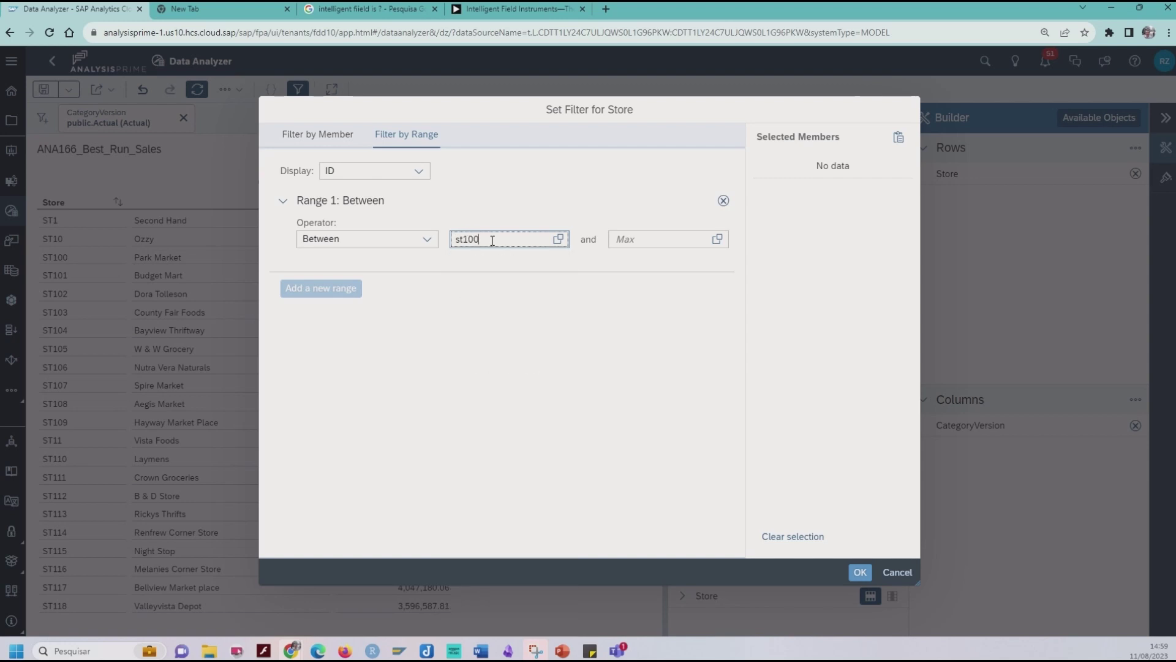
click(493, 258)
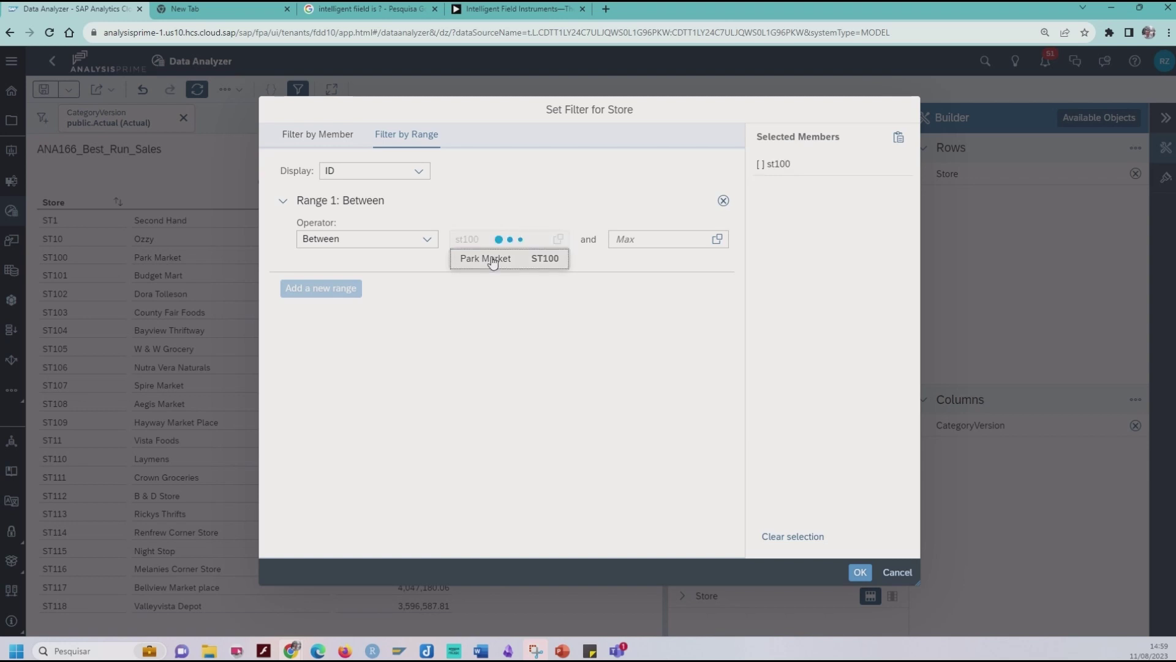
click(649, 238)
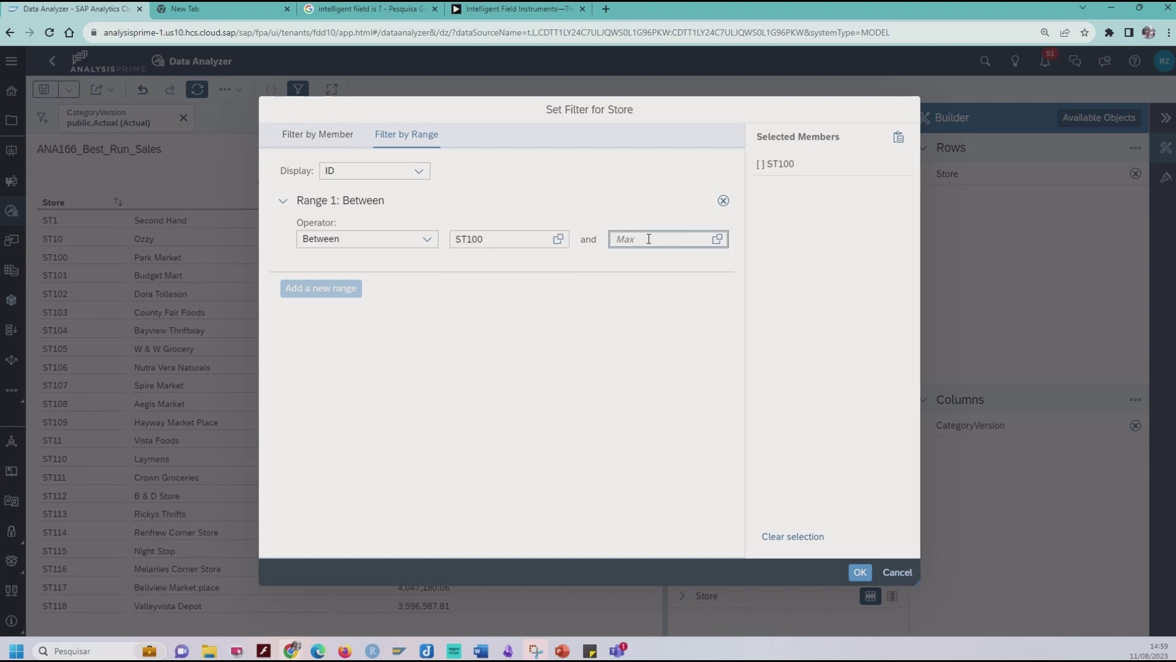
text(st16)
key(BackSpace)
text(06)
click(654, 259)
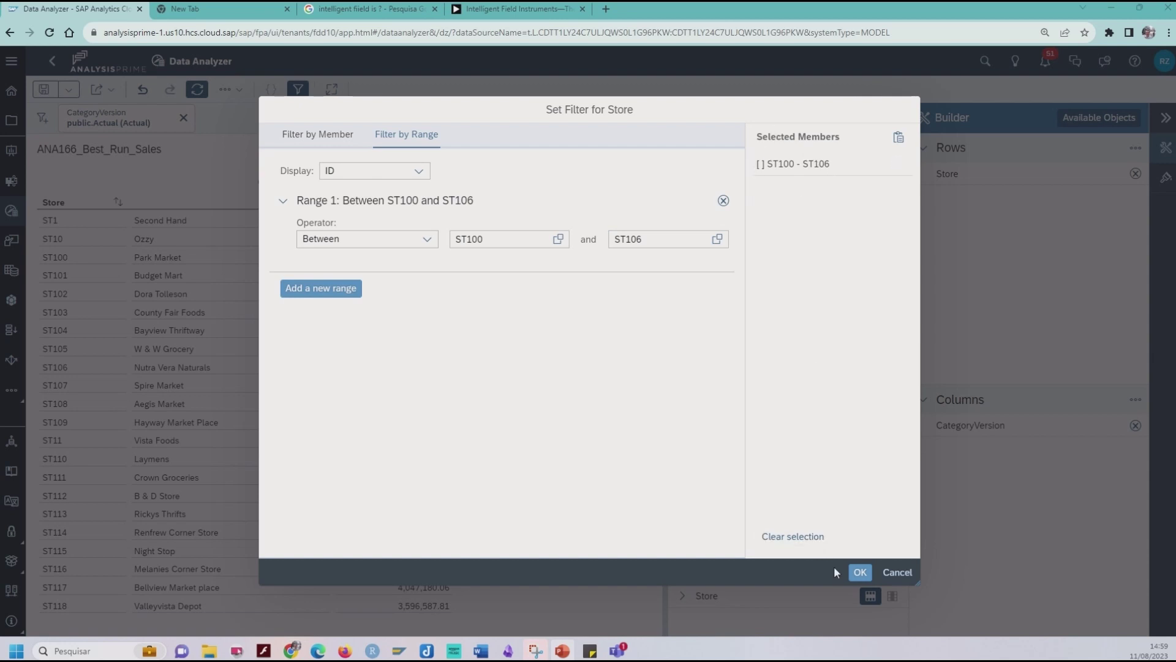
Step: Apply the ST100–ST106 store range and reopen the Store filter
click(859, 573)
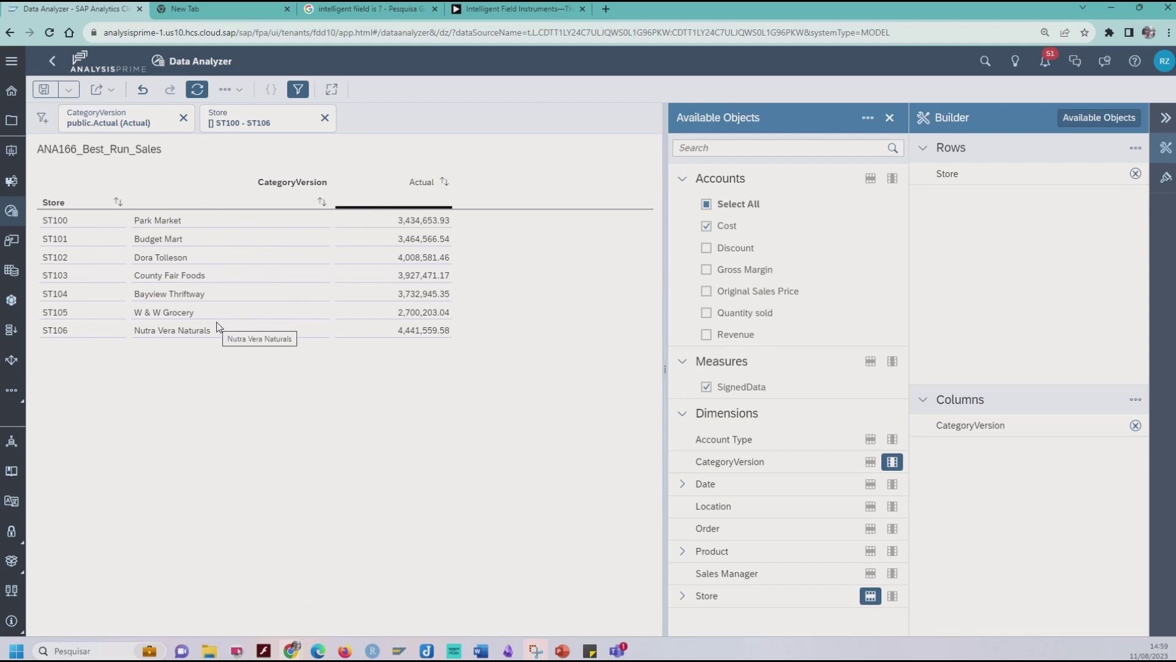
click(251, 122)
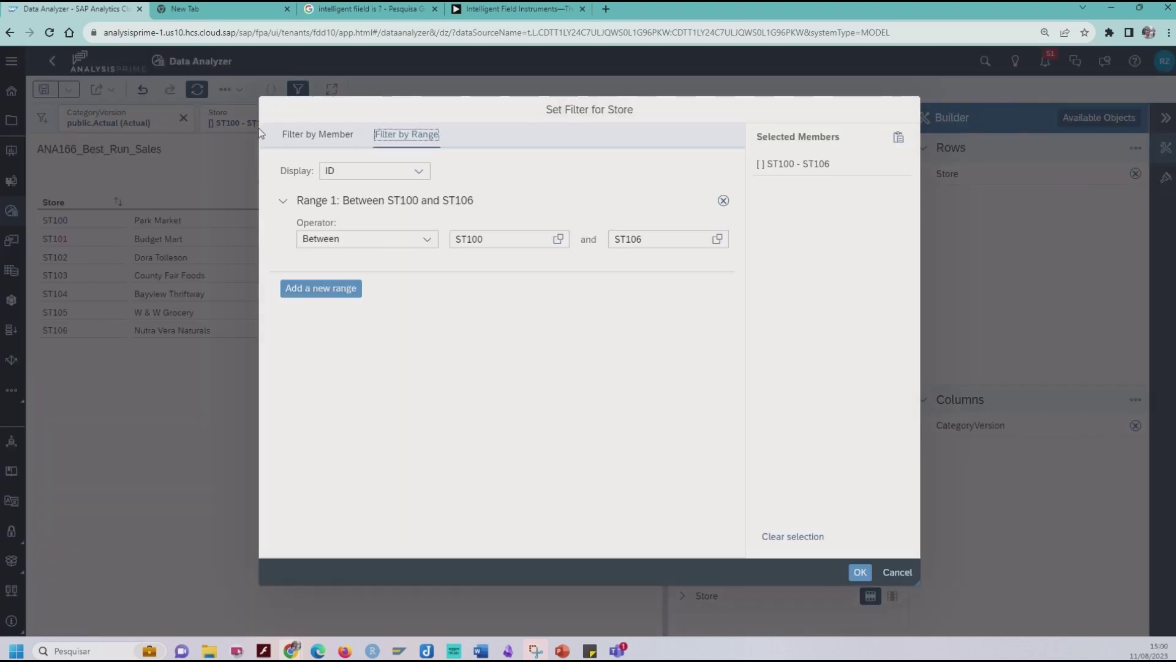
Step: Add a second store range from ST201 to ST203 and apply the filter
click(320, 290)
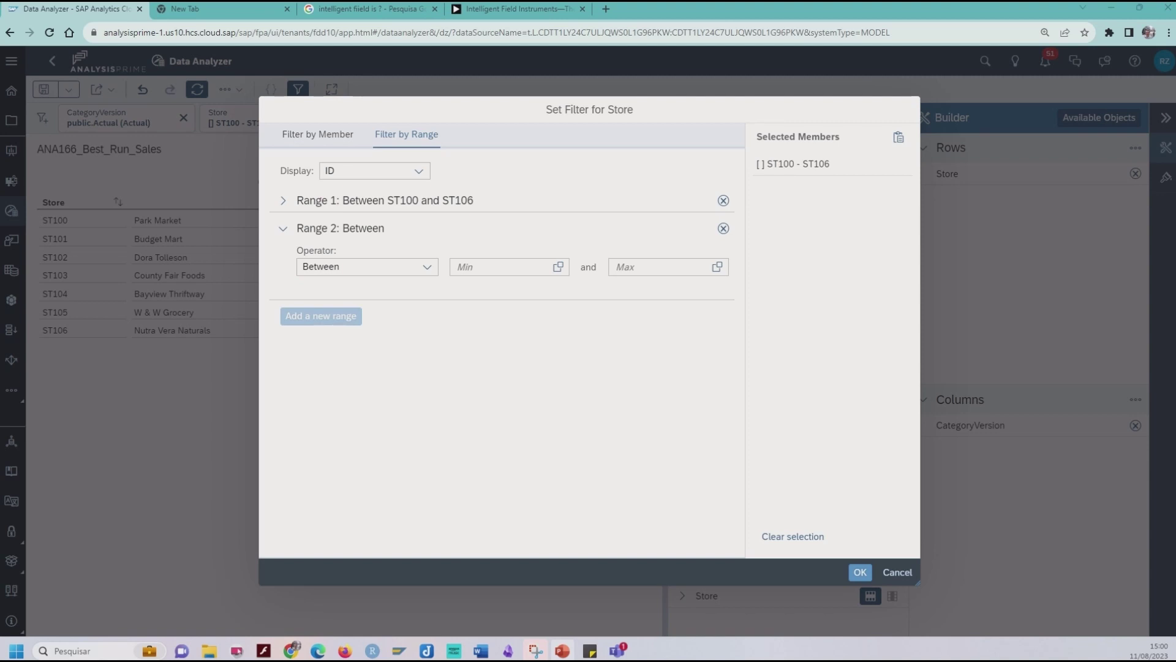
text(ST201)
click(655, 268)
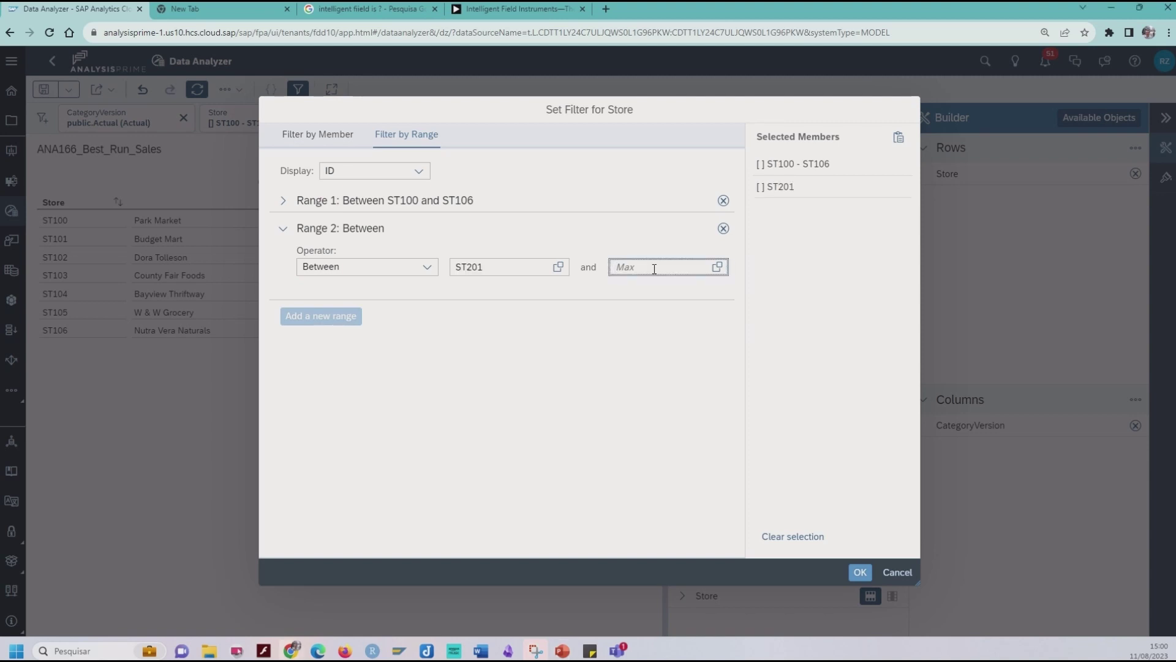
text(st)
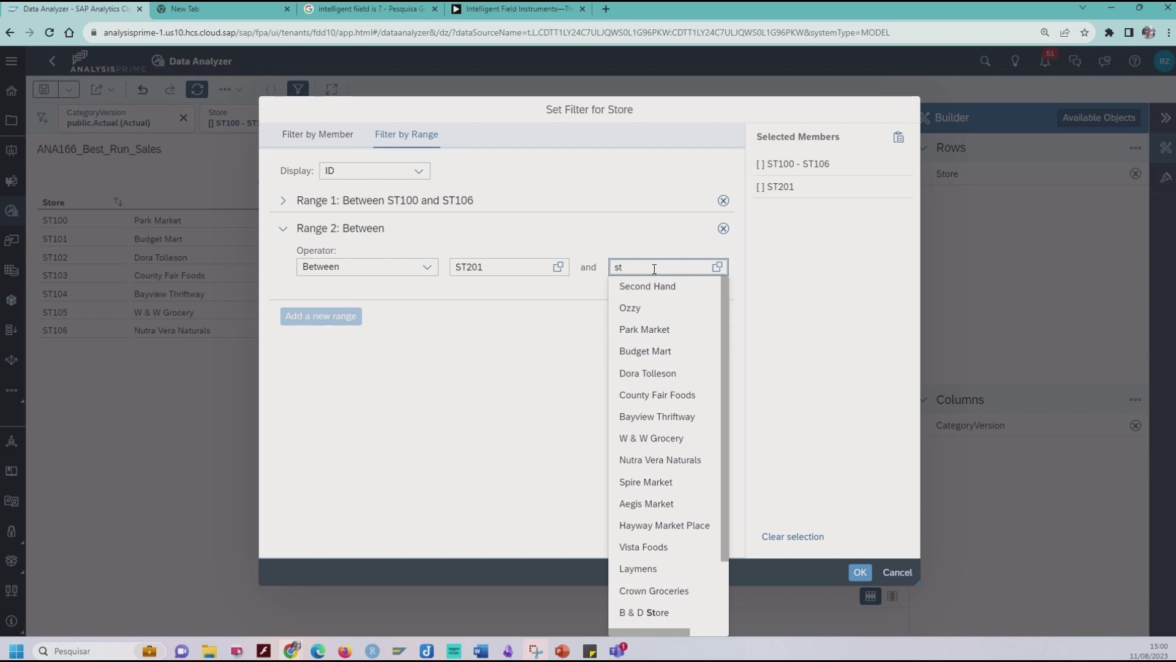
text(2)
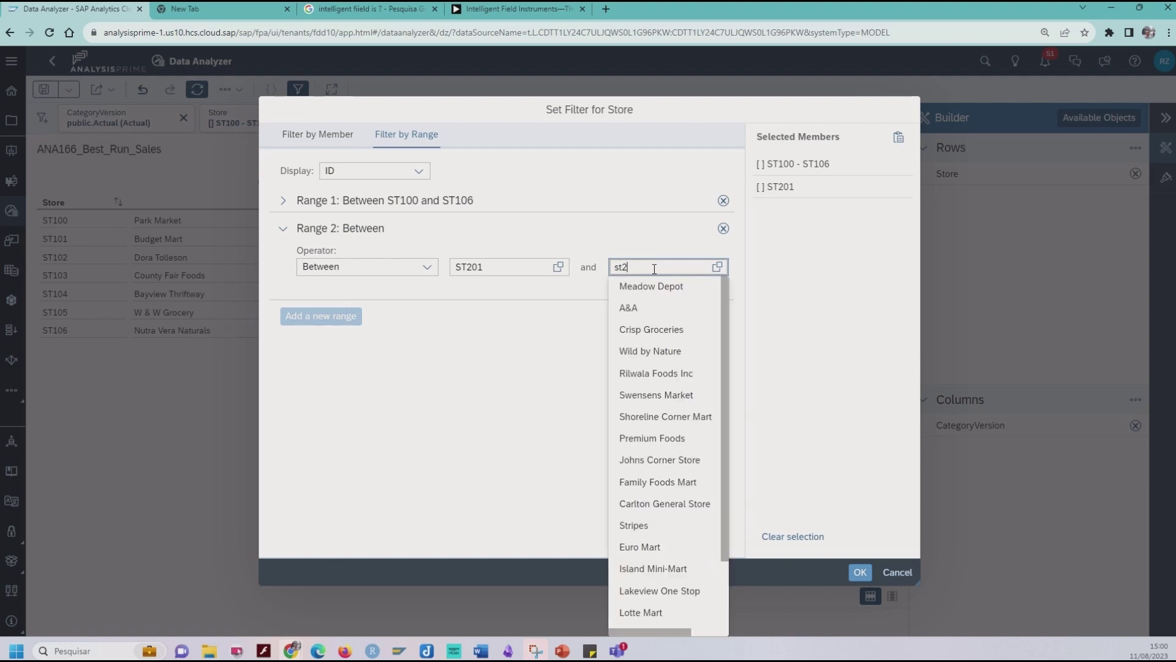
text(03)
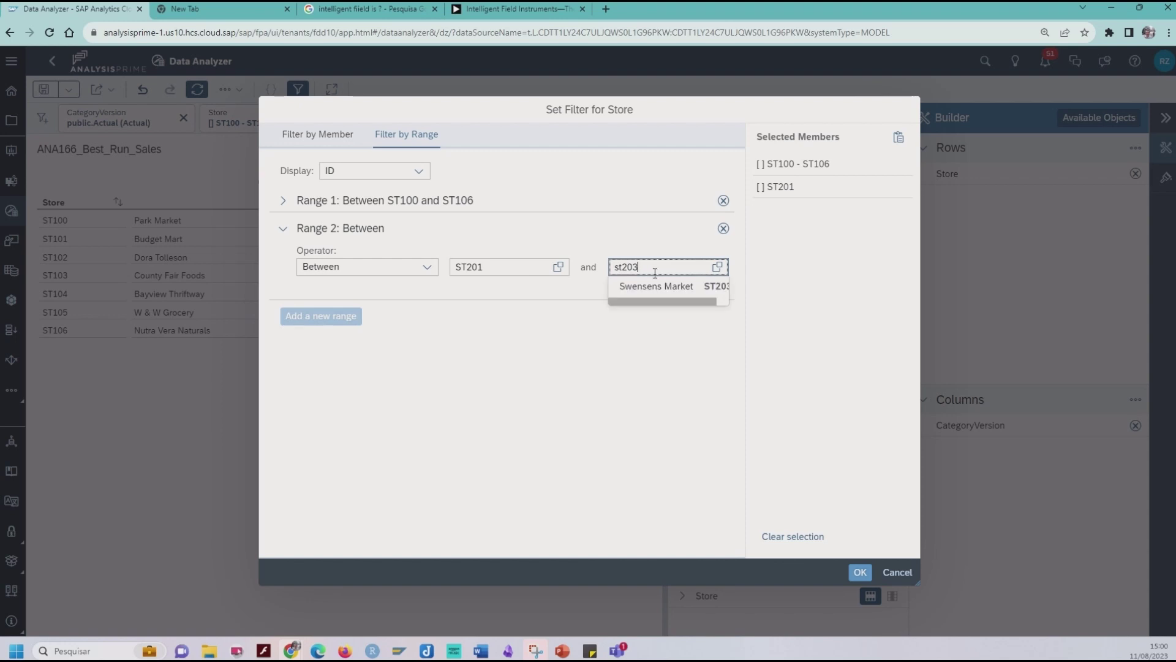
click(656, 280)
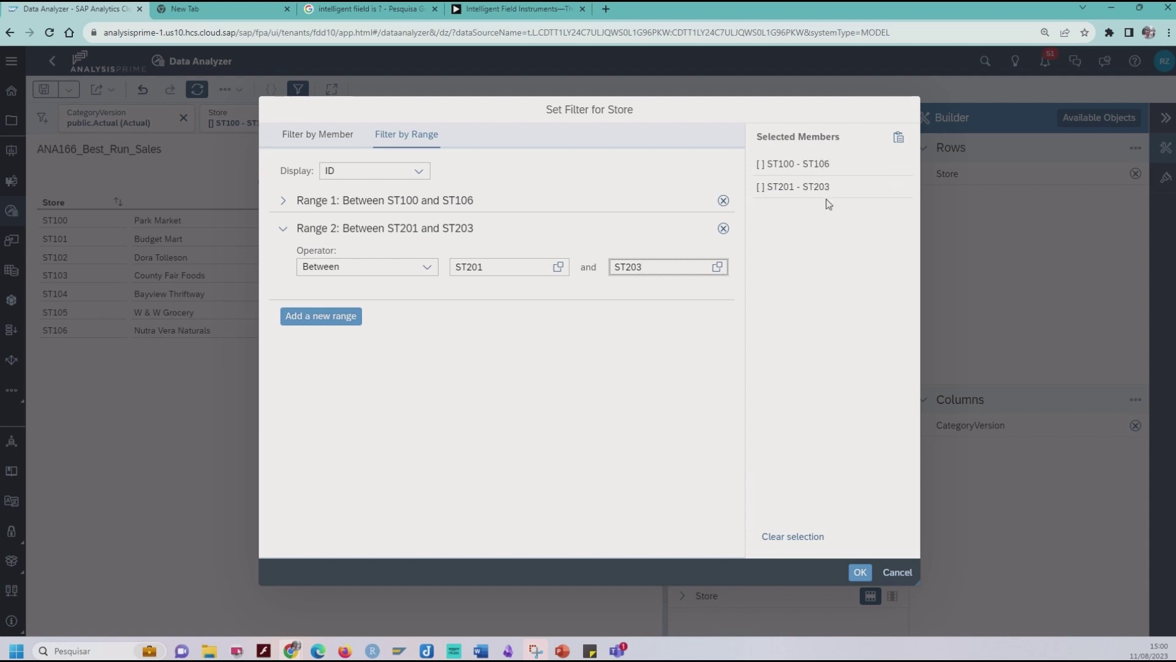
click(860, 572)
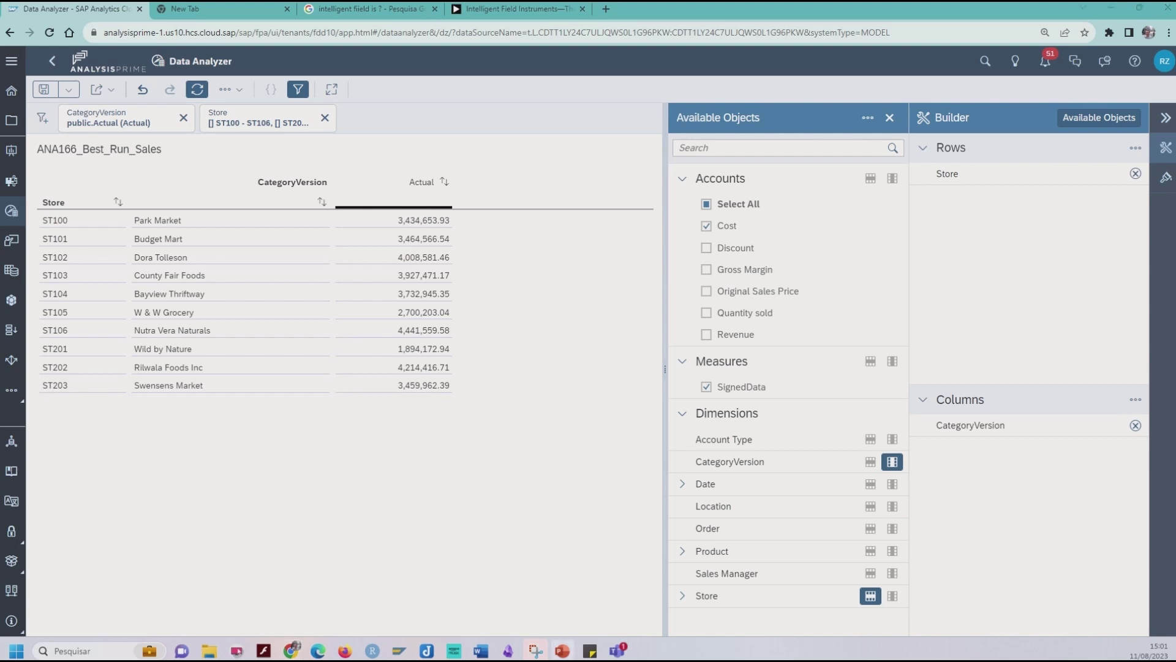
Step: Paste store ID ST115 into the Store filter as a single member and apply it
click(282, 126)
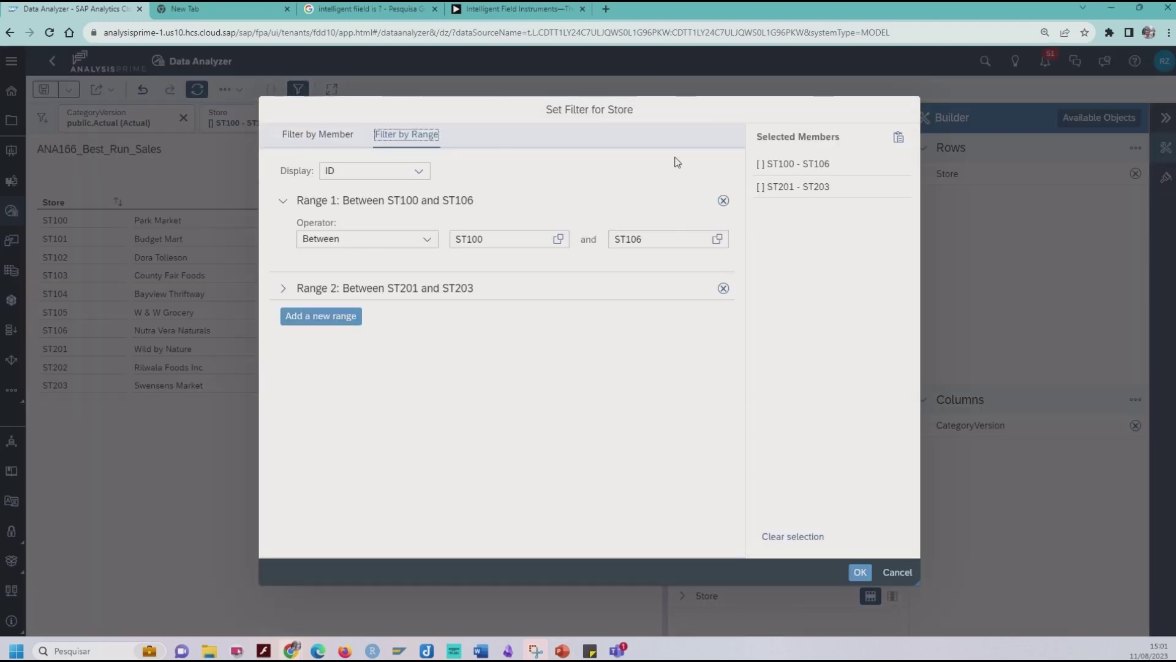
click(898, 139)
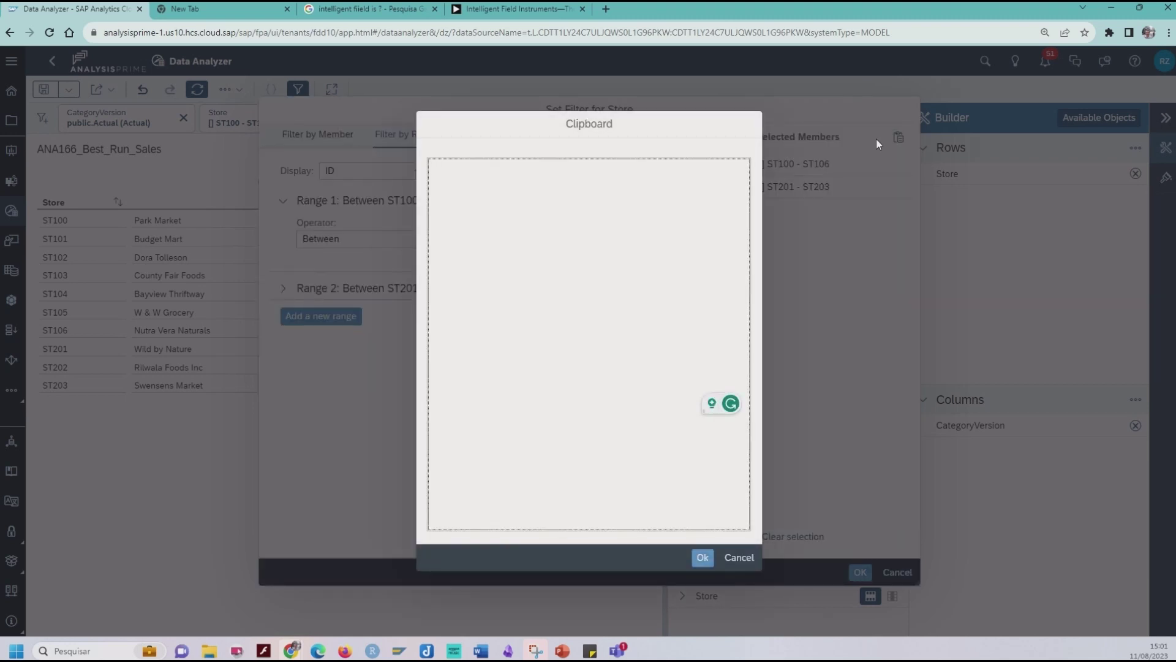
text(ST115)
click(703, 557)
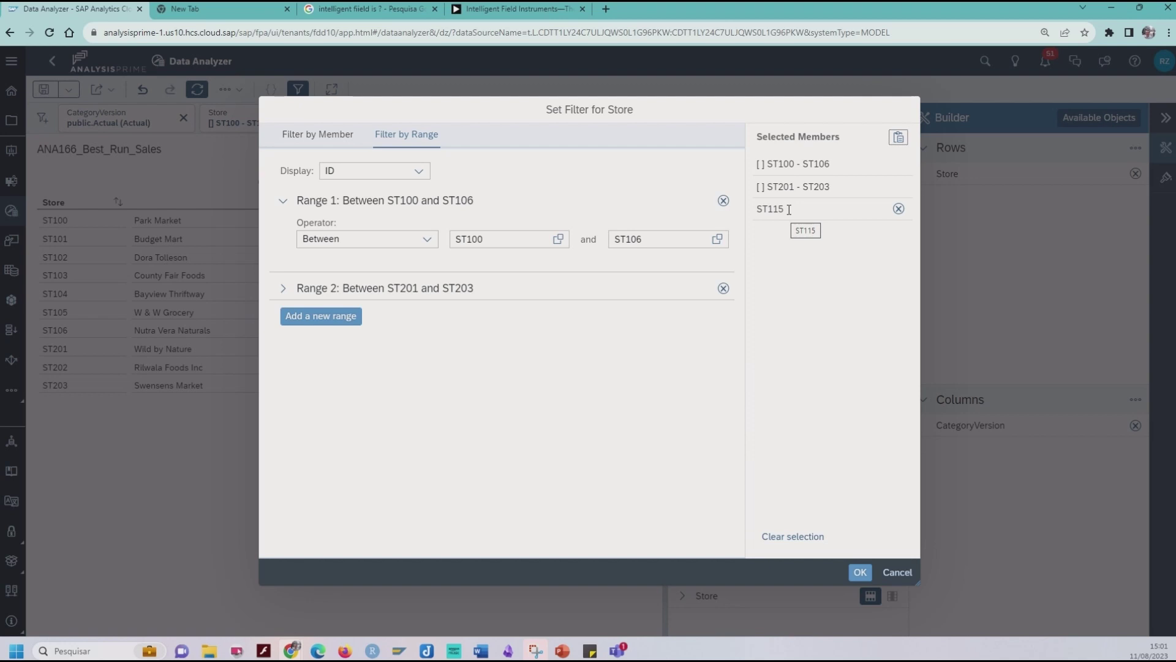
click(861, 573)
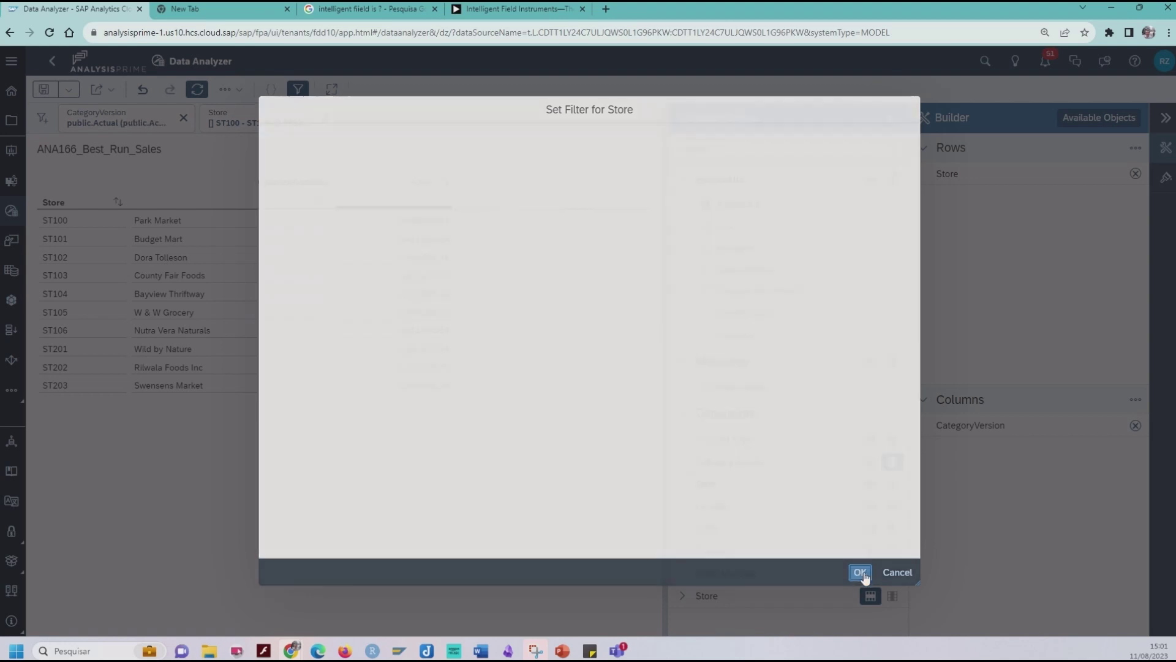